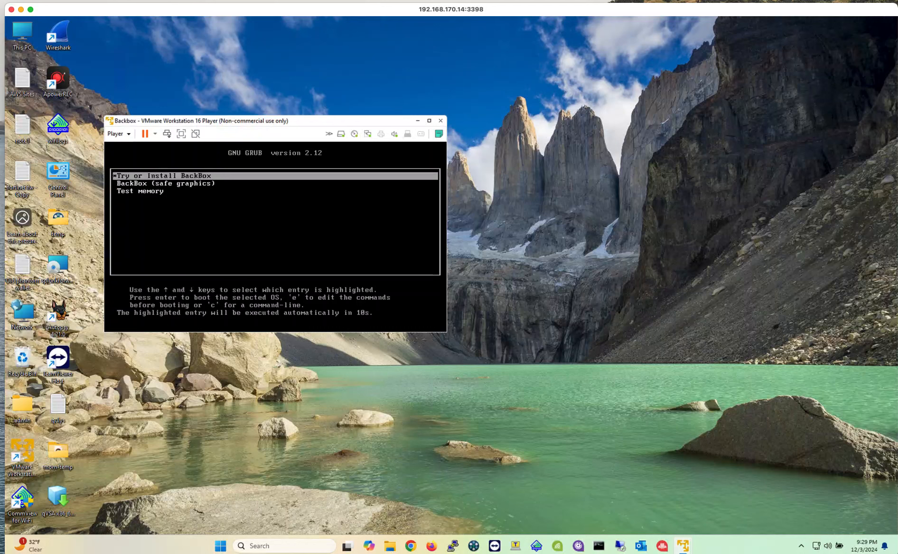
Step: Reposition the BackBox virtual machine window on the host desktop while the live system boots
{"action": "left_click_drag", "start_coordinate": [323, 120], "coordinate": [351, 112]}
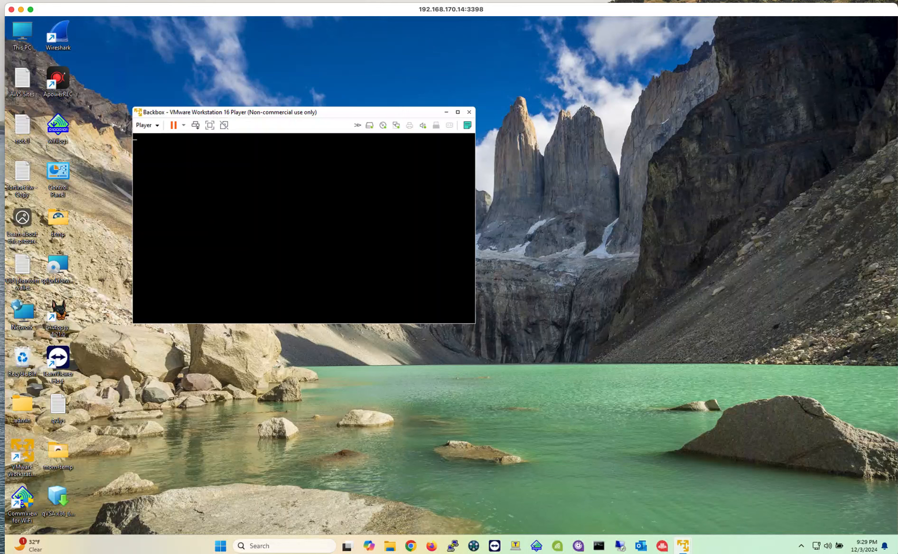
{"action": "left_click", "coordinate": [131, 117]}
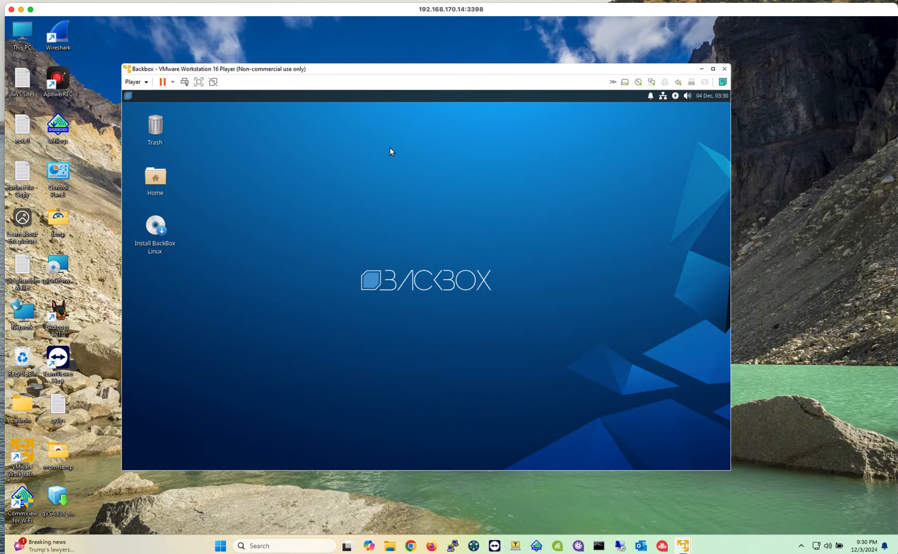
{"action": "left_click_drag", "start_coordinate": [427, 69], "coordinate": [427, 64]}
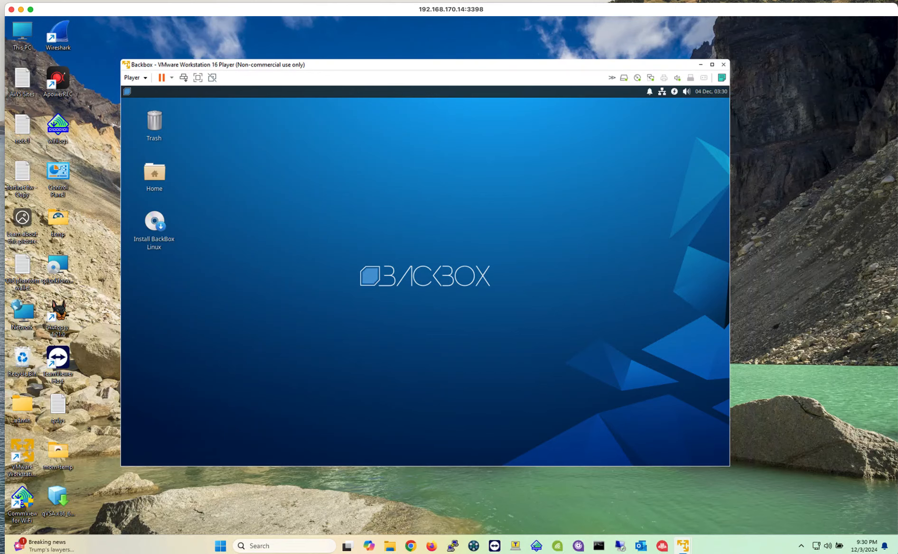
{"action": "left_click_drag", "start_coordinate": [418, 64], "coordinate": [402, 56]}
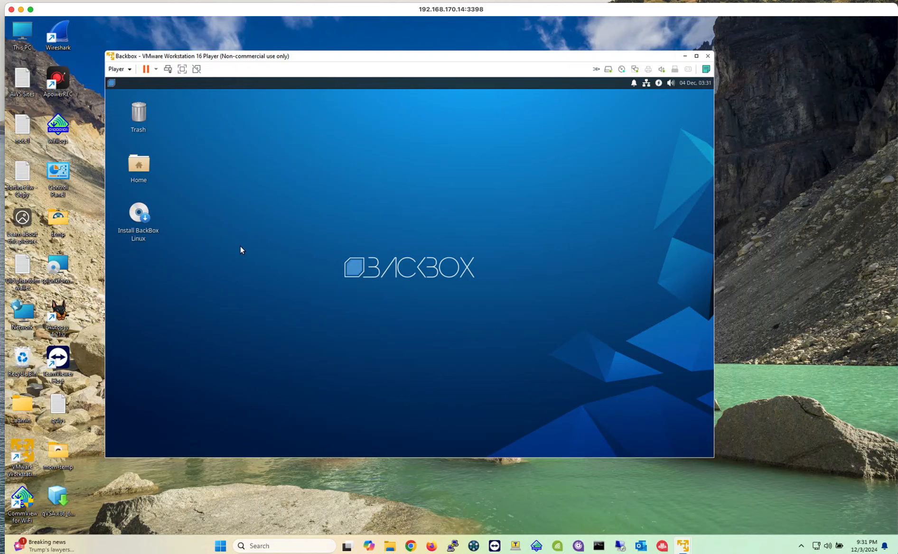
Step: Launch the BackBox Linux installer and accept English as the language with the English (US) keyboard layout
{"action": "double_click", "coordinate": [146, 219]}
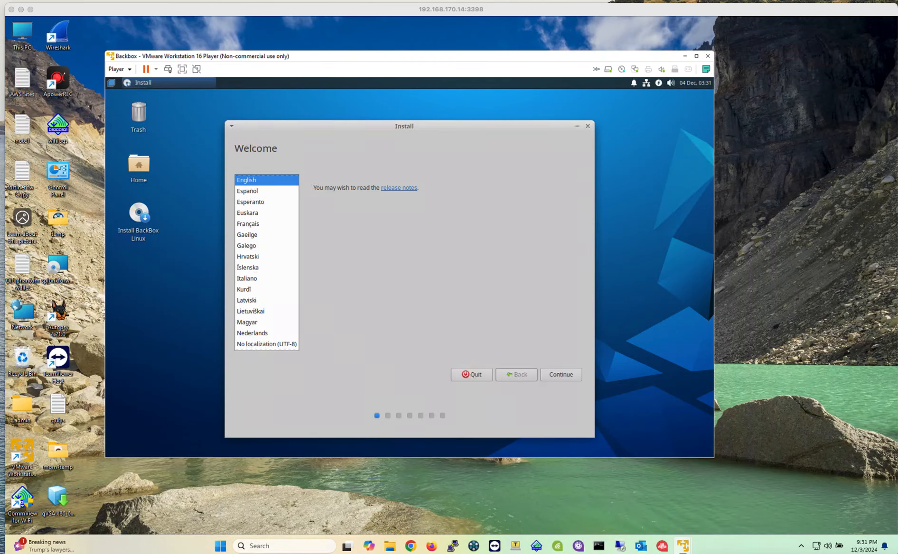
{"action": "left_click", "coordinate": [266, 181]}
{"action": "left_click", "coordinate": [571, 375]}
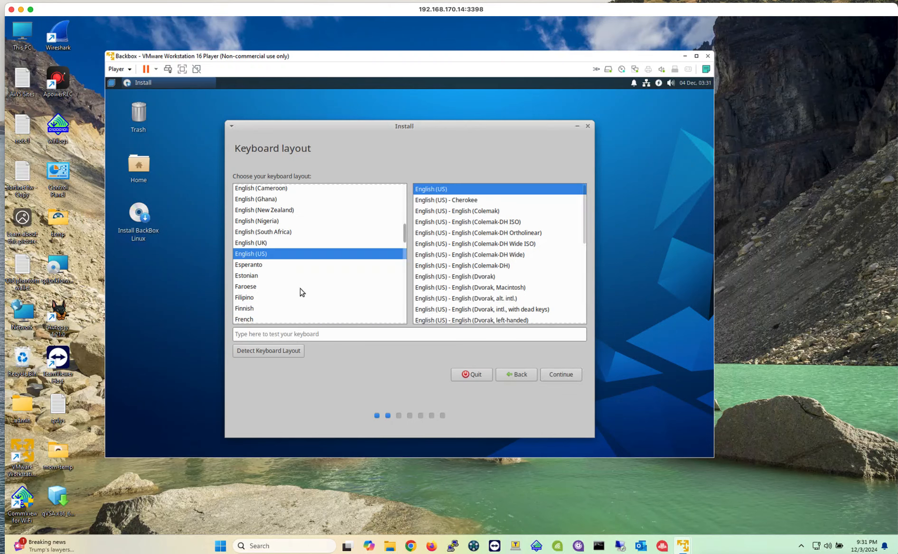
{"action": "left_click", "coordinate": [563, 379]}
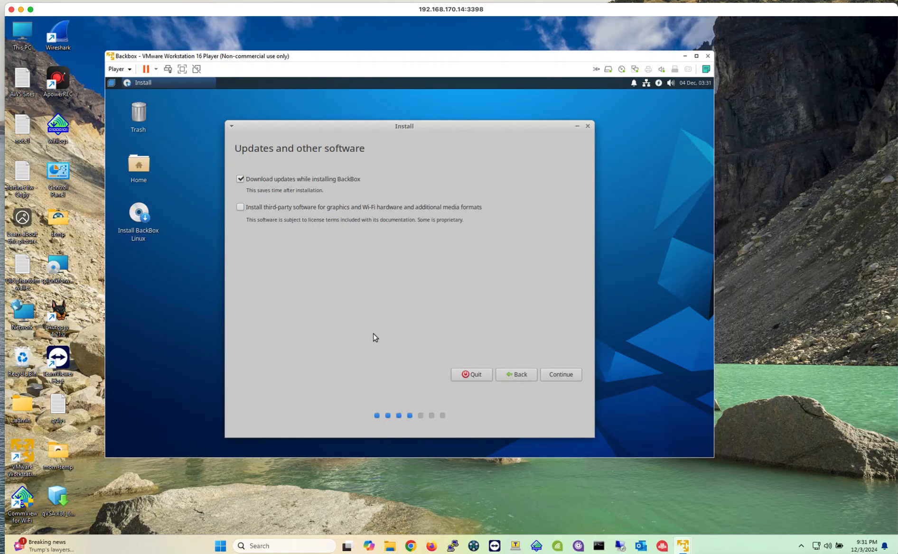
Step: Continue with updates downloaded during installation and without third-party software, and postpone the VMware Tools reminder
{"action": "left_click", "coordinate": [560, 377]}
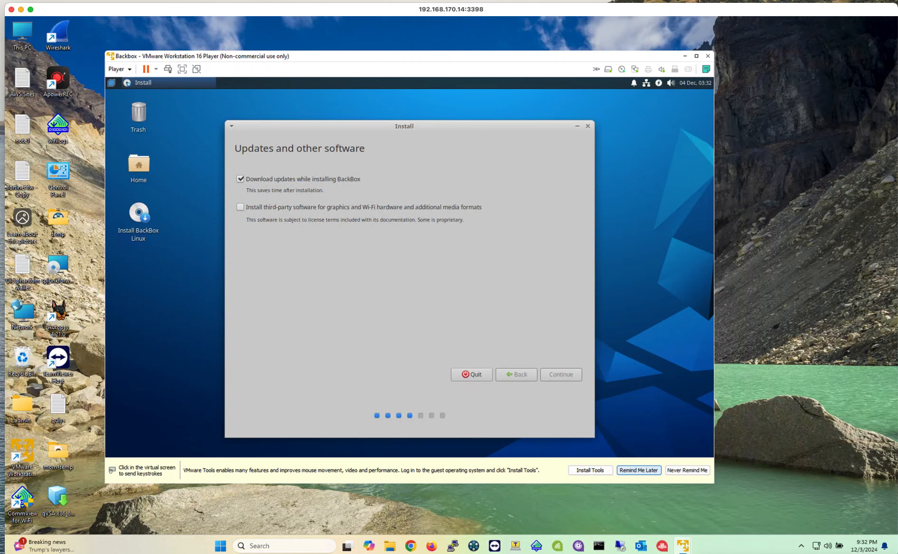
{"action": "left_click", "coordinate": [639, 470]}
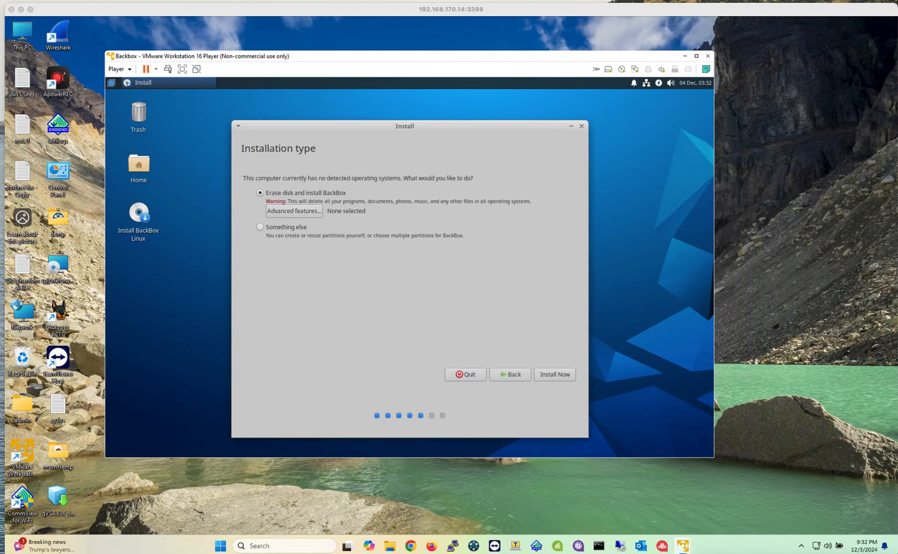
Step: Choose to erase the disk and install BackBox, approve writing the partition changes, and accept New York as the location
{"action": "left_click", "coordinate": [553, 375]}
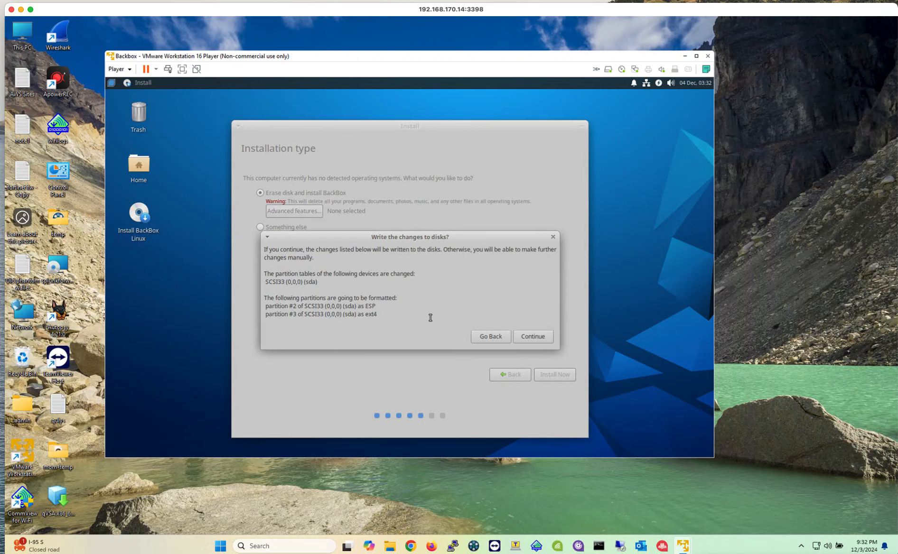
{"action": "left_click", "coordinate": [536, 336]}
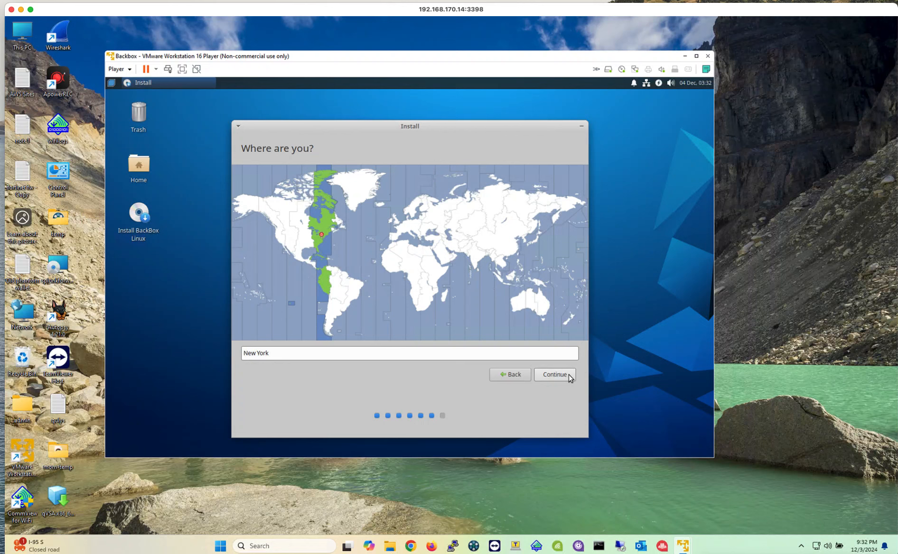
{"action": "left_click", "coordinate": [568, 375]}
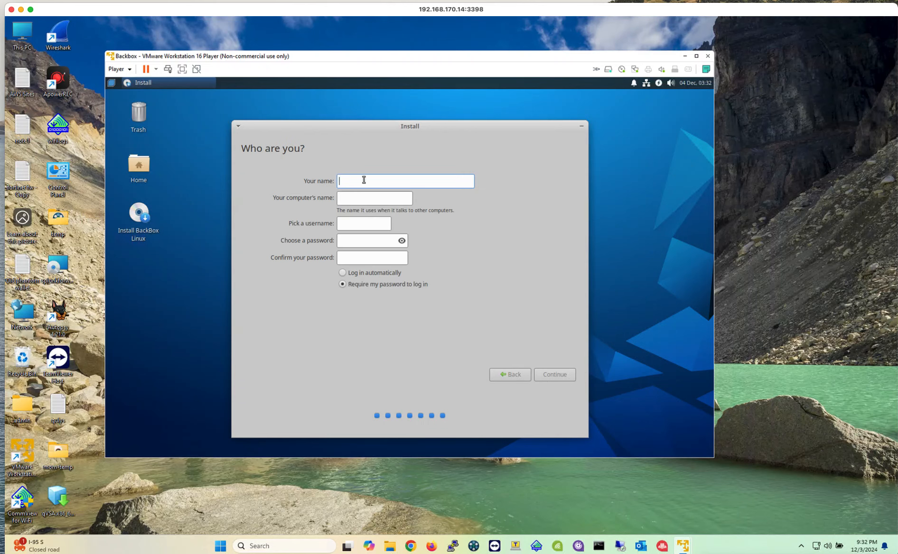
Step: Enter the user's name in the installer's account form and set the computer's name to backbox-1
{"action": "type", "text": "jorge"}
{"action": "key", "text": "BackSpace"}
{"action": "key", "text": "BackSpace"}
{"action": "key", "text": "BackSpace"}
{"action": "key", "text": "BackSpace"}
{"action": "key", "text": "BackSpace"}
{"action": "key", "text": "BackSpace"}
{"action": "key", "text": "BackSpace"}
{"action": "key", "text": "BackSpace"}
{"action": "key", "text": "BackSpace"}
{"action": "key", "text": "BackSpace"}
{"action": "key", "text": "BackSpace"}
{"action": "key", "text": "BackSpace"}
{"action": "key", "text": "BackSpace"}
{"action": "key", "text": "BackSpace"}
{"action": "key", "text": "BackSpace"}
{"action": "key", "text": "BackSpace"}
{"action": "key", "text": "BackSpace"}
{"action": "key", "text": "BackSpace"}
{"action": "key", "text": "BackSpace"}
{"action": "key", "text": "BackSpace"}
{"action": "key", "text": "BackSpace"}
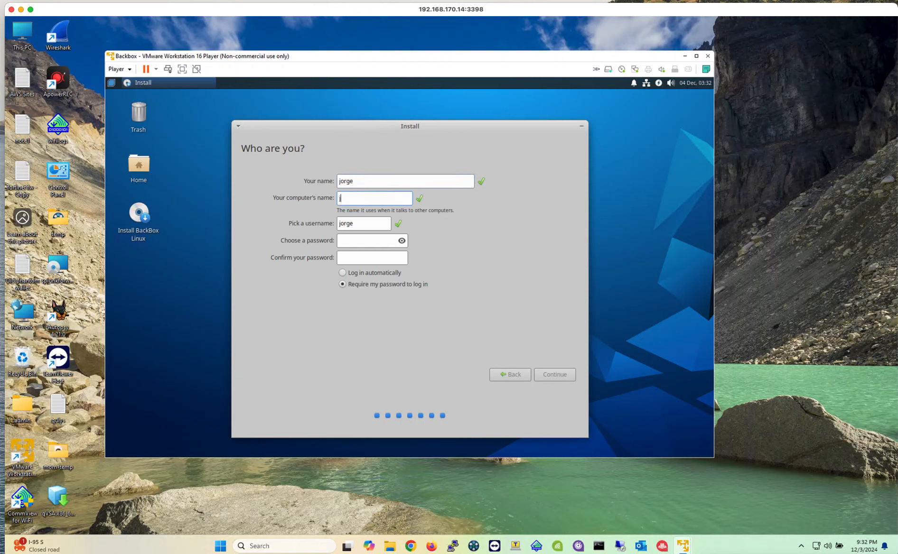
{"action": "type", "text": "bo"}
{"action": "key", "text": "BackSpace"}
{"action": "type", "text": "ackbox"}
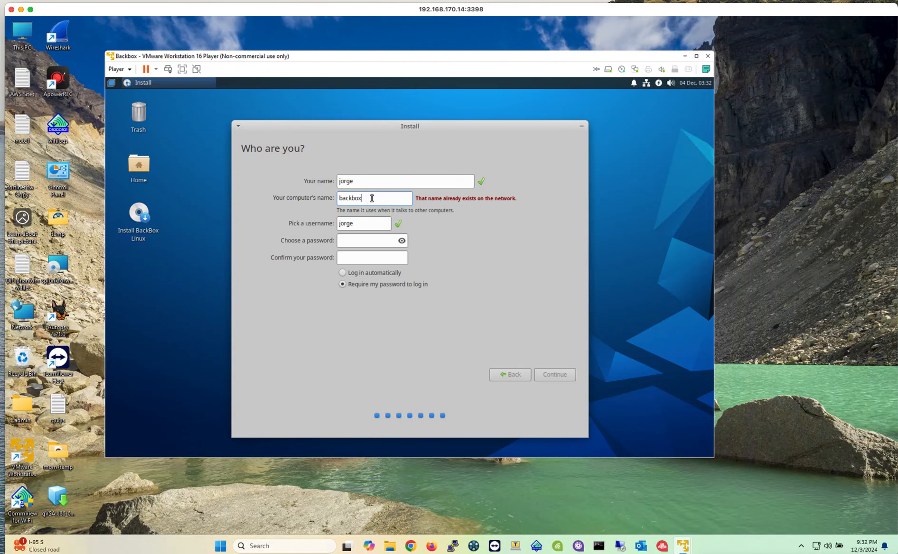
{"action": "type", "text": "-1"}
Step: Enter a matching account password in the password and confirmation fields and proceed with the installation
{"action": "left_click", "coordinate": [353, 239]}
{"action": "type", "text": "•••••••••"}
{"action": "left_click", "coordinate": [378, 260]}
{"action": "type", "text": "•••••••••"}
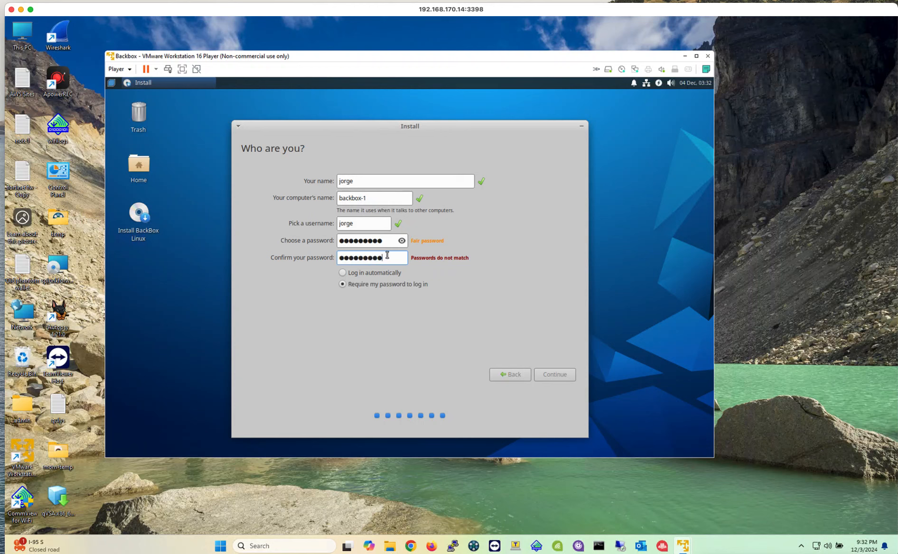
{"action": "left_click_drag", "start_coordinate": [393, 257], "coordinate": [327, 255]}
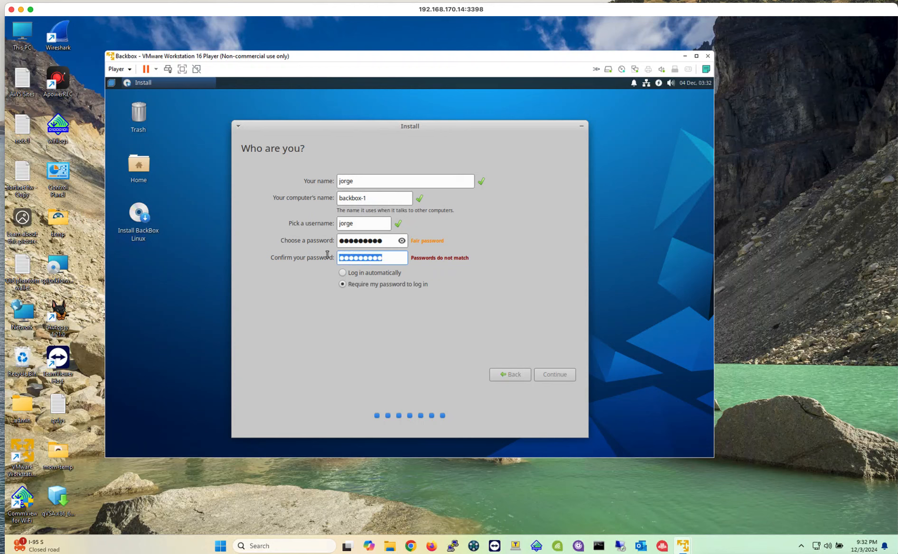
{"action": "type", "text": "*********"}
{"action": "left_click", "coordinate": [556, 375]}
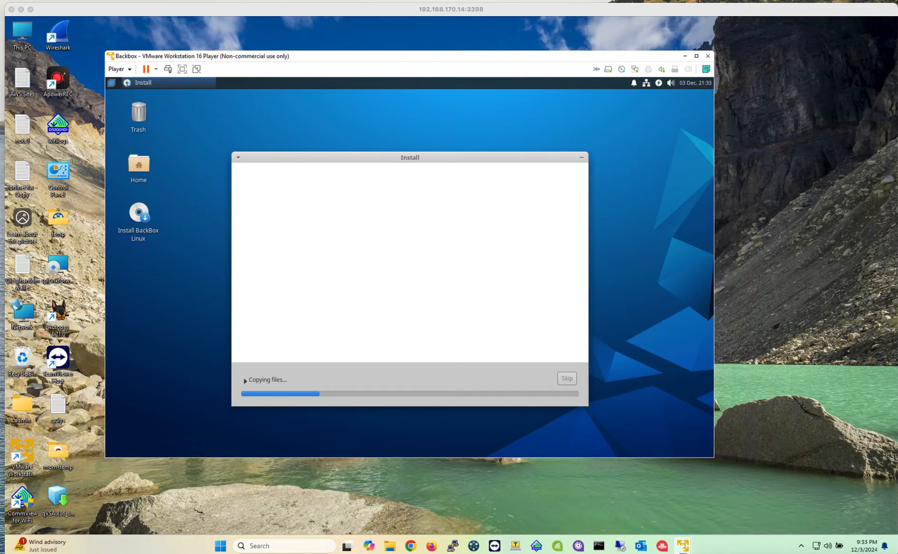
Step: Restart into the newly installed BackBox system and log in with the account password
{"action": "left_click_drag", "start_coordinate": [371, 161], "coordinate": [370, 153]}
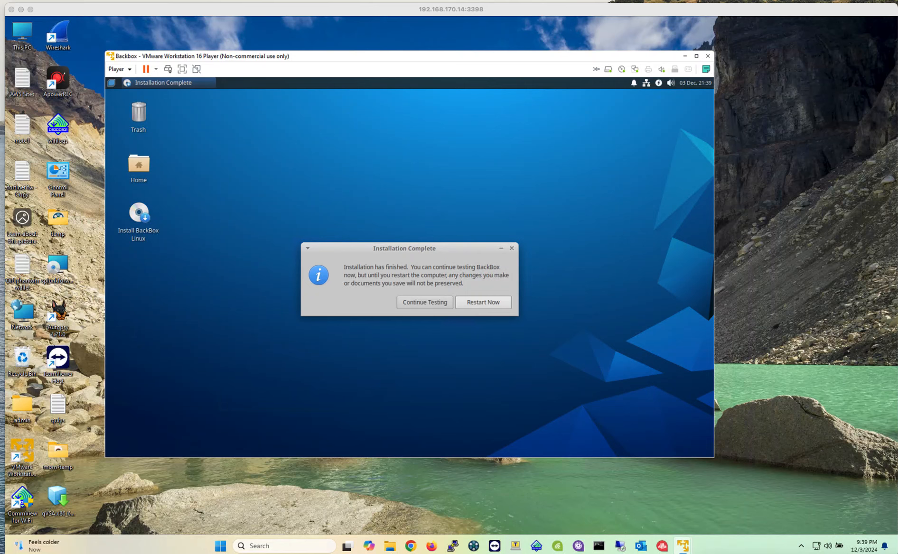
{"action": "left_click", "coordinate": [479, 303]}
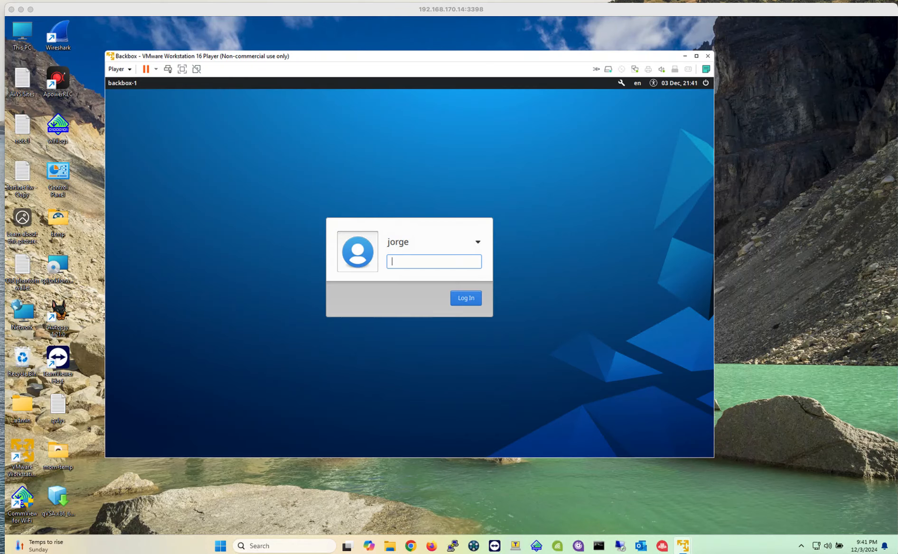
{"action": "left_click", "coordinate": [425, 262]}
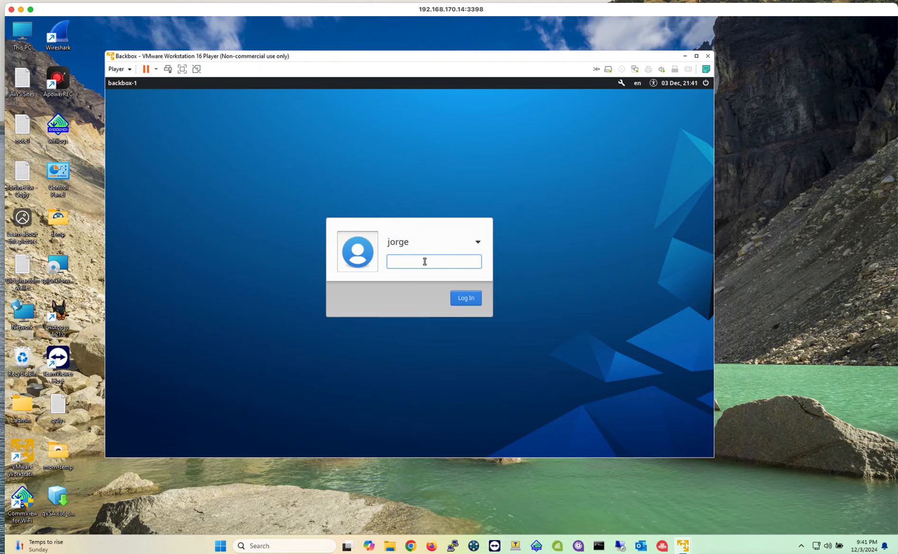
{"action": "type", "text": "••••••••"}
{"action": "key", "text": "Return"}
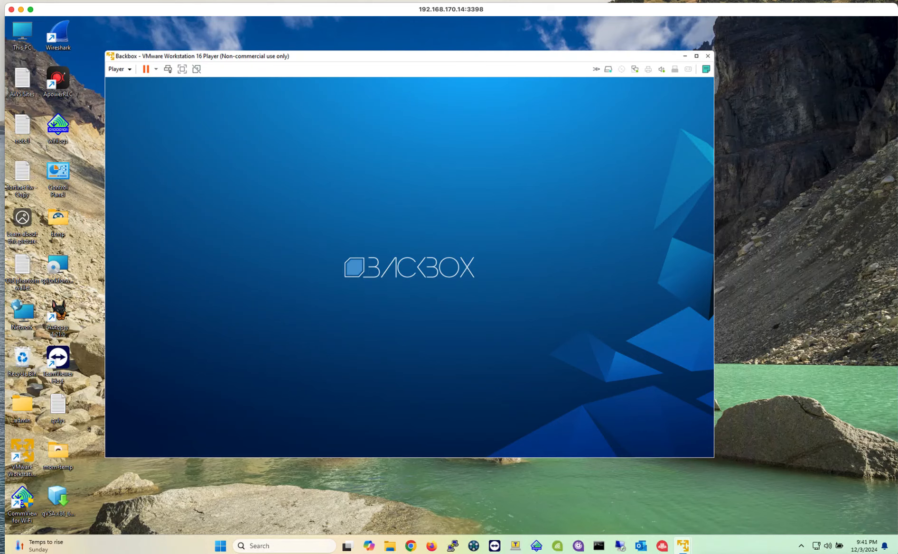
Step: Maximize the BackBox virtual machine window to fill the host screen
{"action": "left_click", "coordinate": [696, 56]}
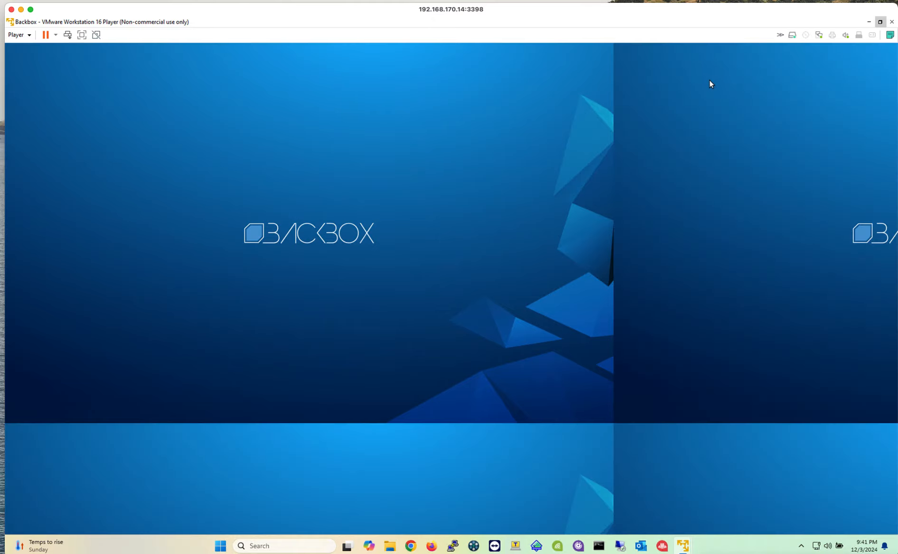
{"action": "mouse_move", "coordinate": [682, 546]}
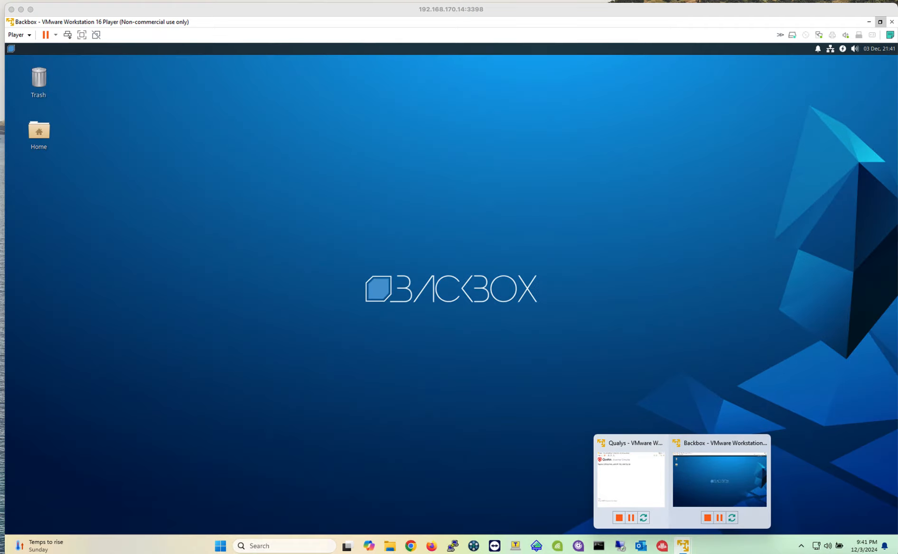
{"action": "left_click", "coordinate": [414, 384]}
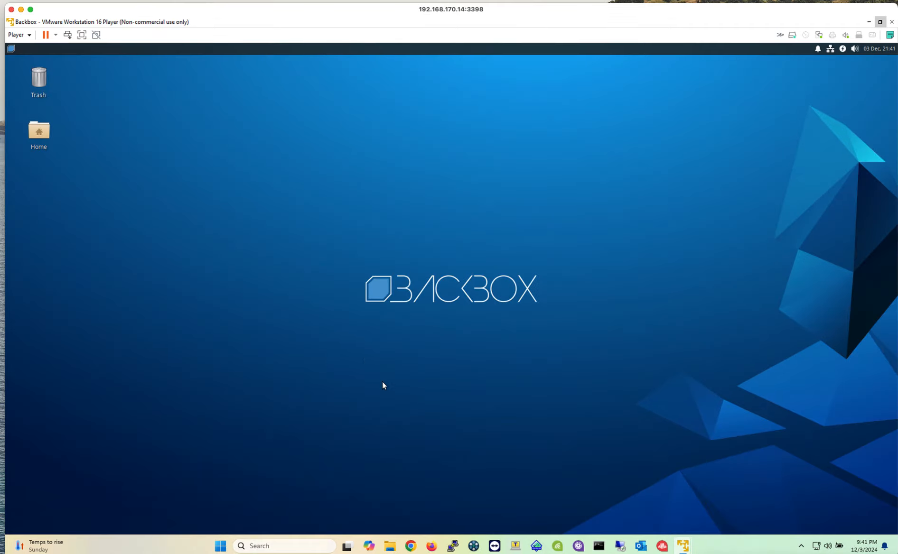
Step: Open the favorite Web Browser application from the BackBox desktop and close it again
{"action": "left_click", "coordinate": [11, 49]}
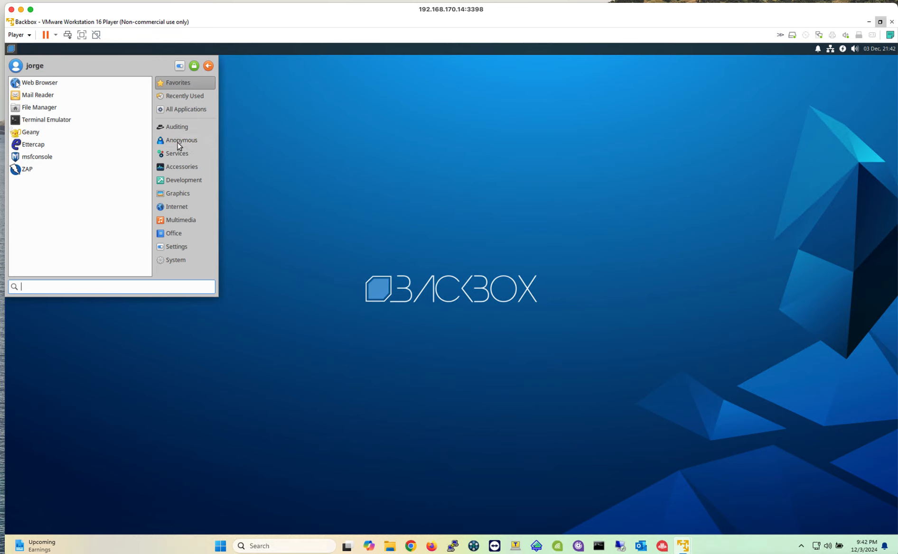
{"action": "left_click", "coordinate": [50, 83]}
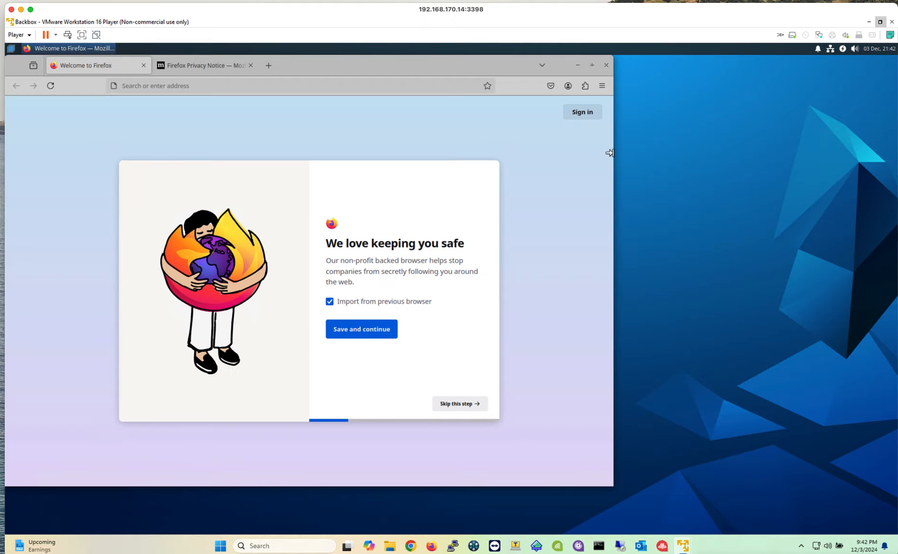
{"action": "left_click", "coordinate": [606, 66]}
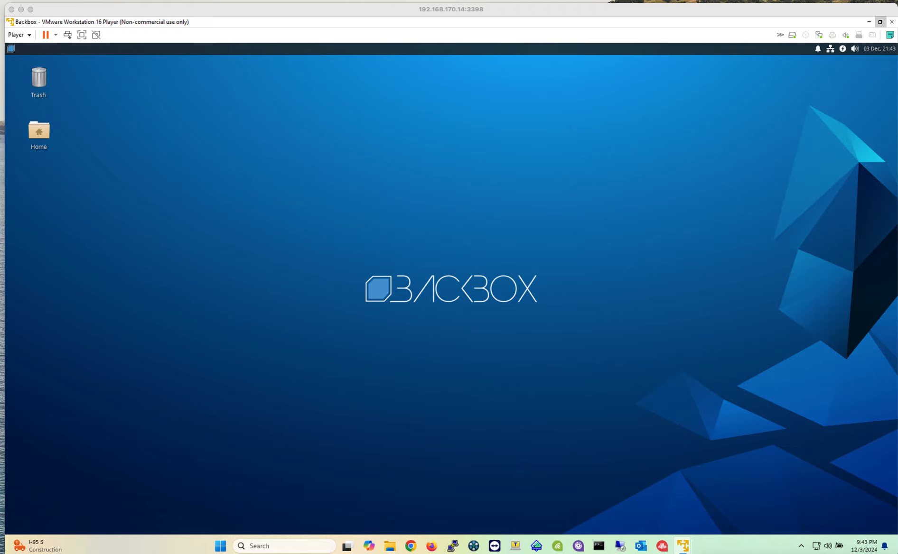
Step: Examine the full list of applications installed in BackBox
{"action": "left_click", "coordinate": [11, 49]}
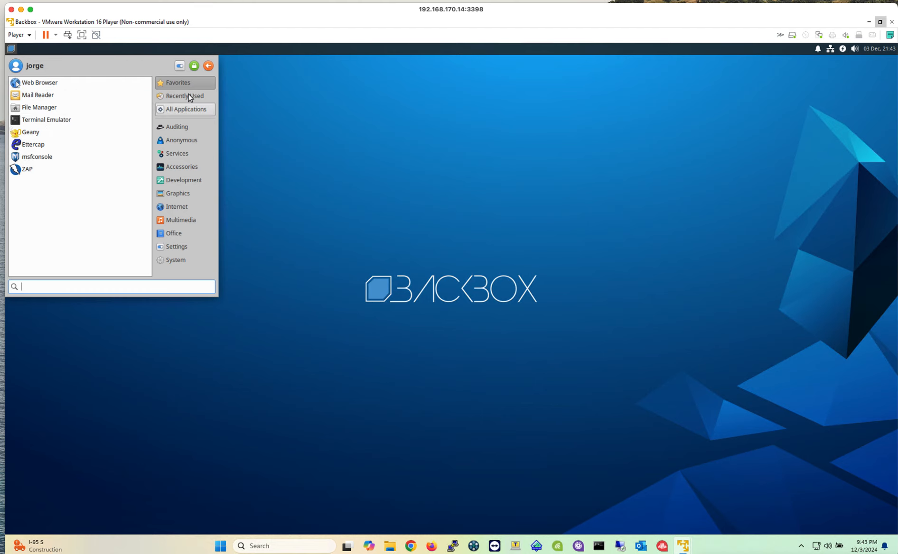
{"action": "left_click", "coordinate": [192, 114]}
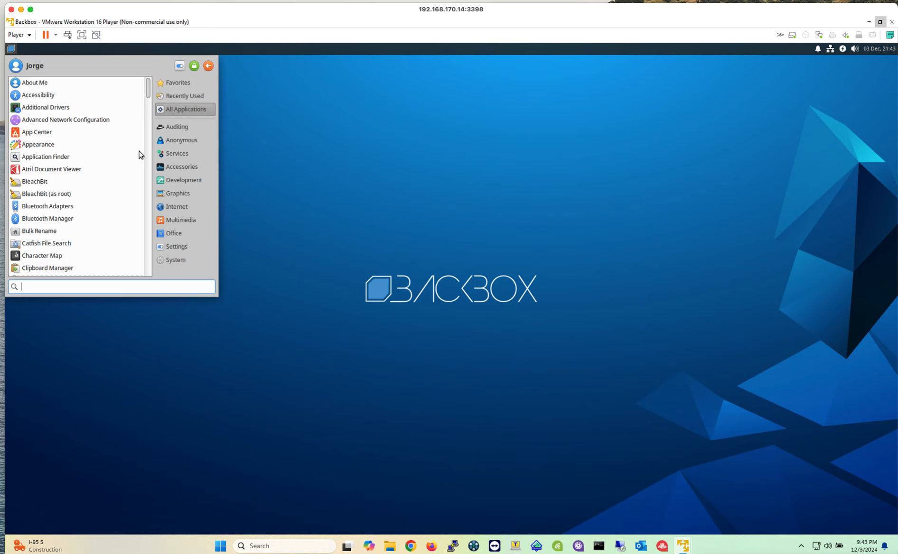
{"action": "scroll", "coordinate": [85, 186], "scroll_direction": "down", "scroll_amount": 4}
{"action": "scroll", "coordinate": [87, 186], "scroll_direction": "down", "scroll_amount": 4}
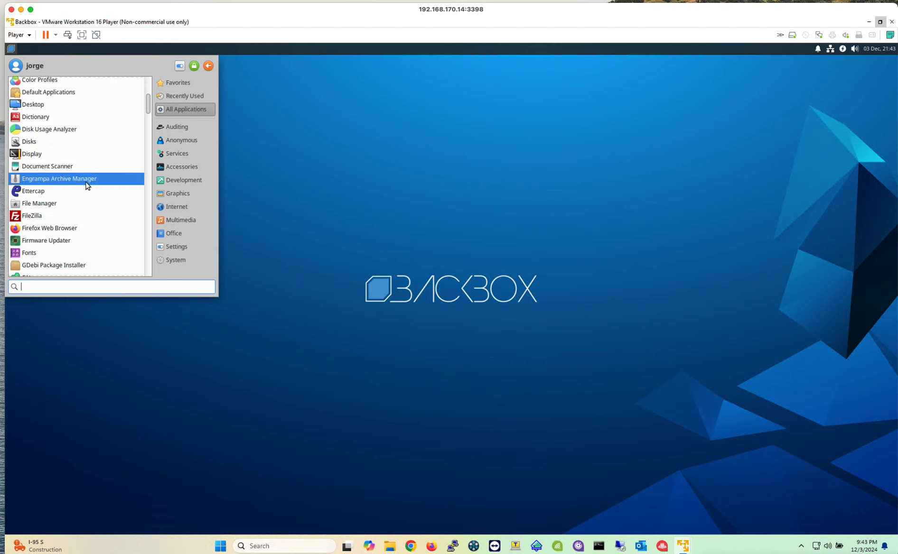
{"action": "scroll", "coordinate": [85, 184], "scroll_direction": "down", "scroll_amount": 3}
{"action": "scroll", "coordinate": [83, 183], "scroll_direction": "down", "scroll_amount": 3}
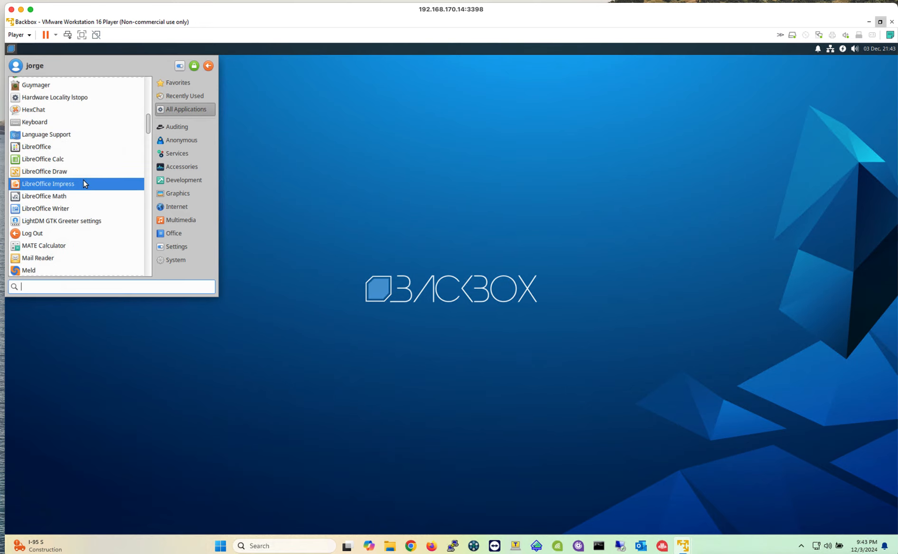
{"action": "scroll", "coordinate": [84, 182], "scroll_direction": "down", "scroll_amount": 3}
{"action": "scroll", "coordinate": [87, 186], "scroll_direction": "down", "scroll_amount": 12}
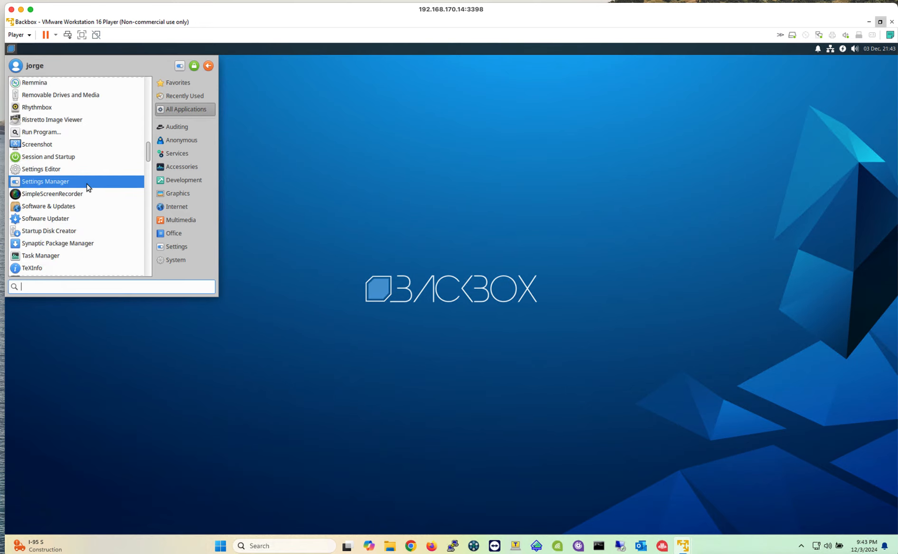
{"action": "scroll", "coordinate": [87, 186], "scroll_direction": "down", "scroll_amount": 8}
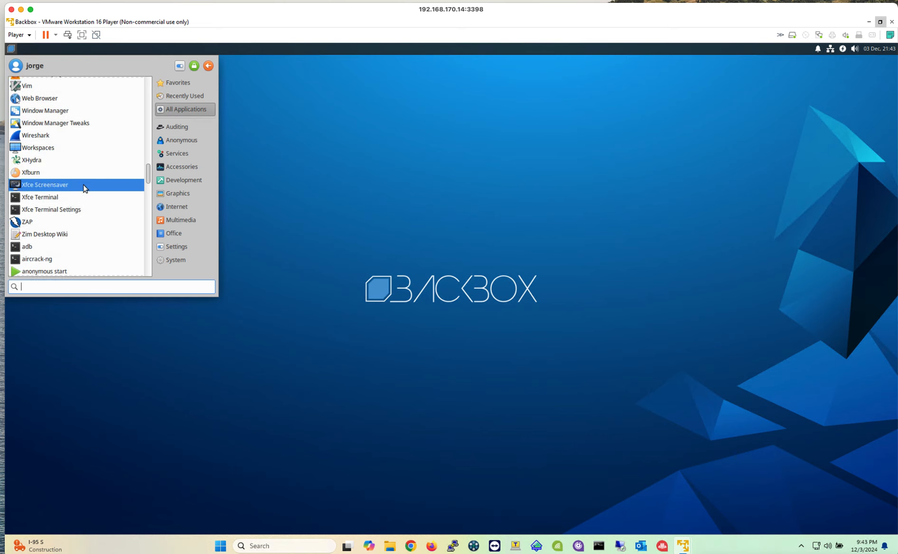
{"action": "scroll", "coordinate": [74, 212], "scroll_direction": "up", "scroll_amount": 5}
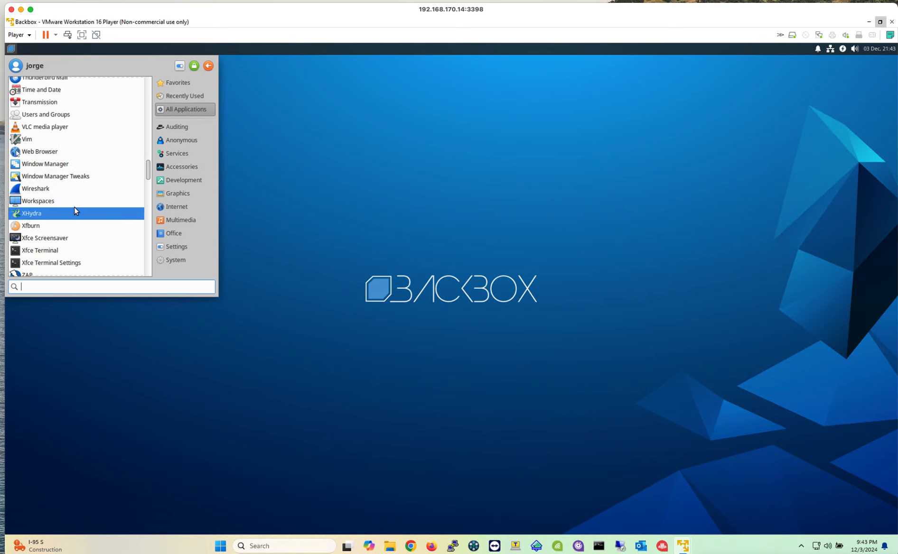
{"action": "scroll", "coordinate": [75, 208], "scroll_direction": "up", "scroll_amount": 5}
{"action": "scroll", "coordinate": [77, 208], "scroll_direction": "up", "scroll_amount": 20}
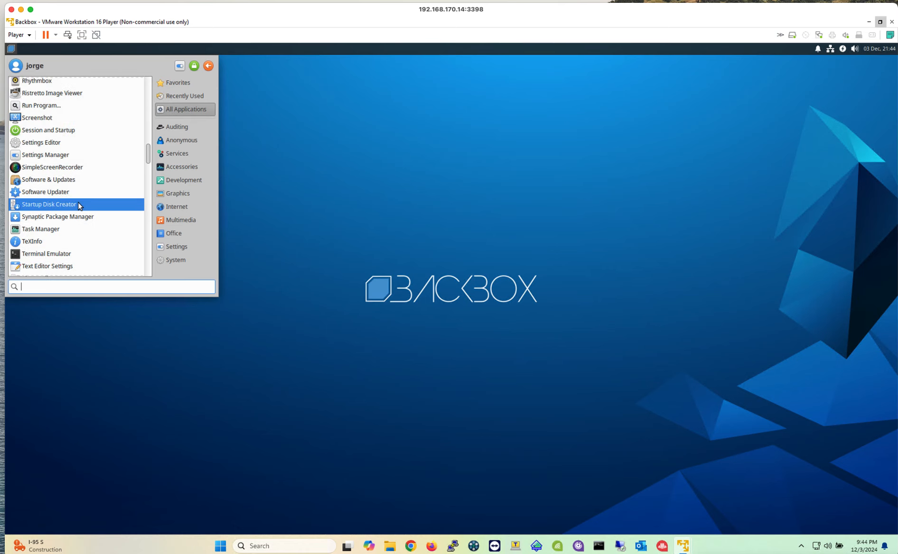
{"action": "scroll", "coordinate": [80, 204], "scroll_direction": "up", "scroll_amount": 5}
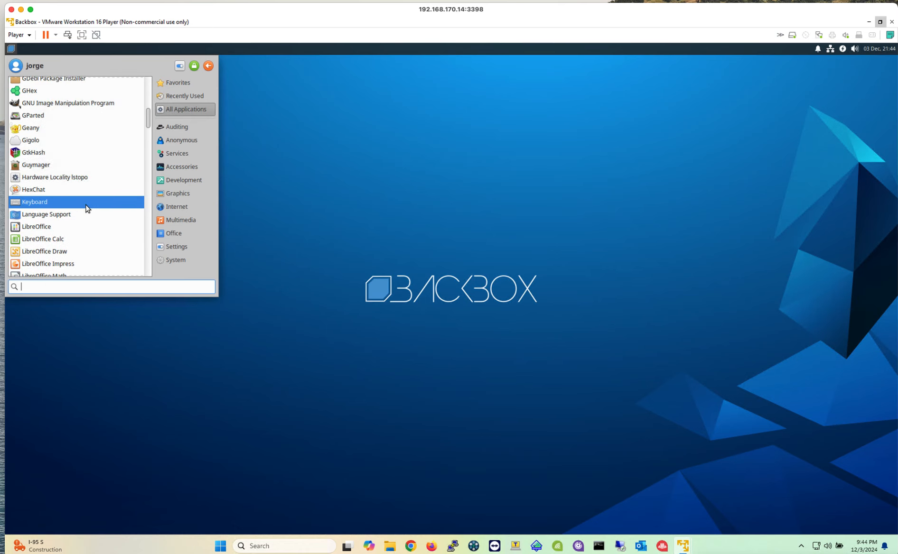
Step: Look through the remaining entries of the all-applications list, from the LibreOffice programs down to Wireshark and XHydra
{"action": "scroll", "coordinate": [85, 234], "scroll_direction": "down", "scroll_amount": 2}
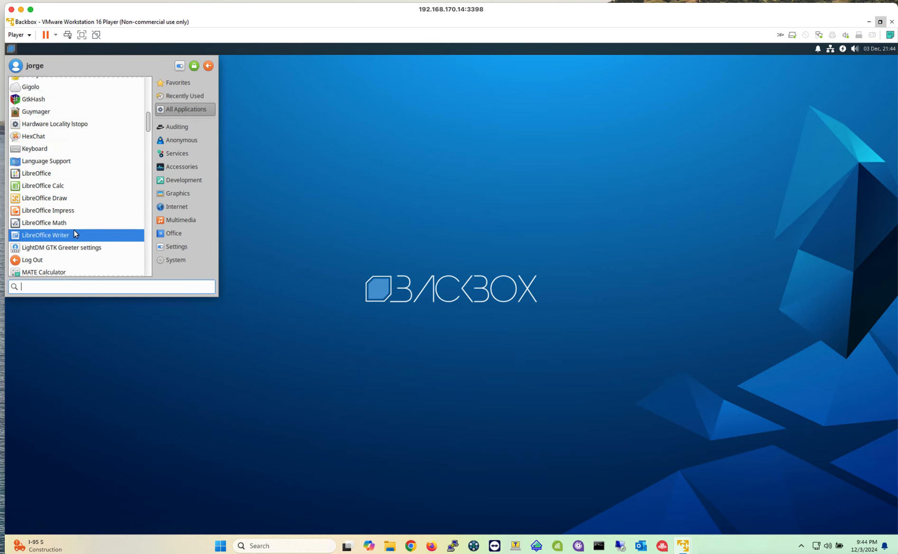
{"action": "scroll", "coordinate": [73, 229], "scroll_direction": "down", "scroll_amount": 3}
{"action": "scroll", "coordinate": [75, 229], "scroll_direction": "down", "scroll_amount": 10}
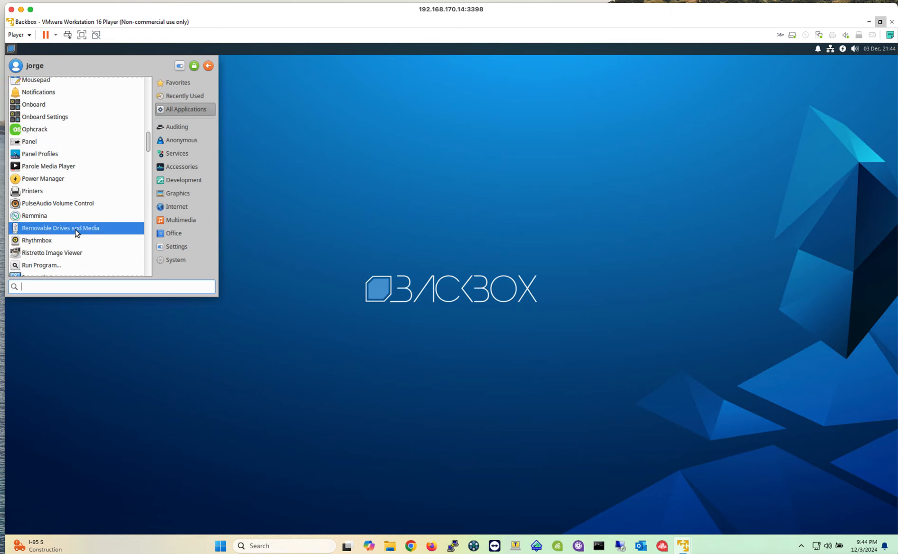
{"action": "scroll", "coordinate": [77, 232], "scroll_direction": "down", "scroll_amount": 5}
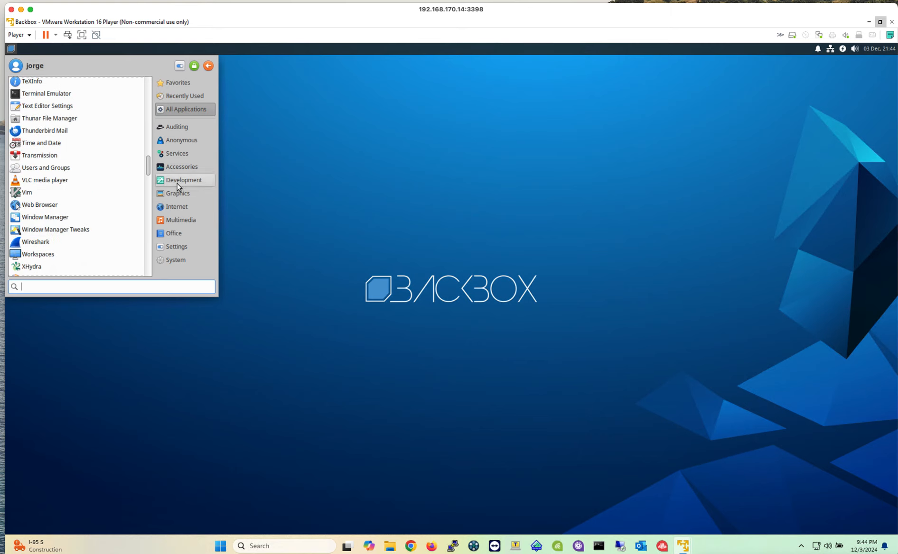
Step: Show the Network and Web tools of the Information Gathering group in the Auditing category
{"action": "left_click", "coordinate": [186, 128]}
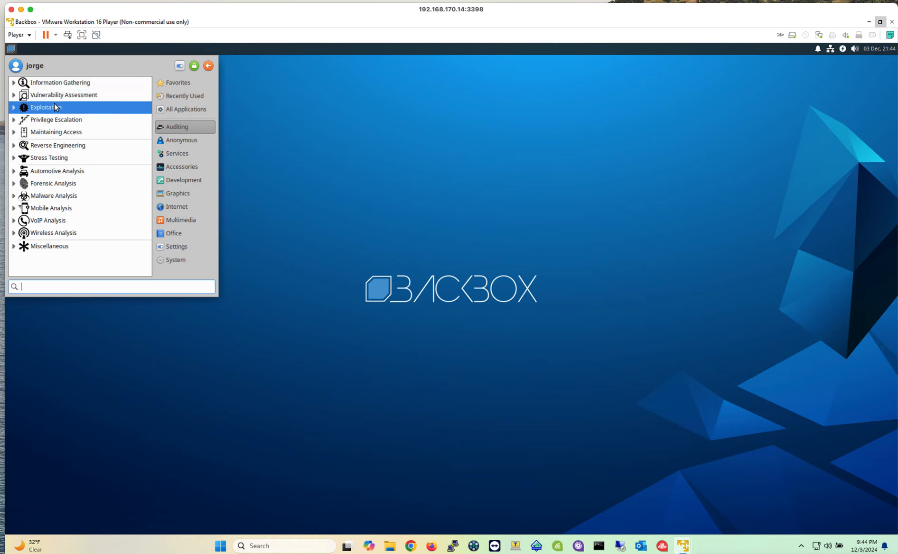
{"action": "left_click", "coordinate": [13, 83]}
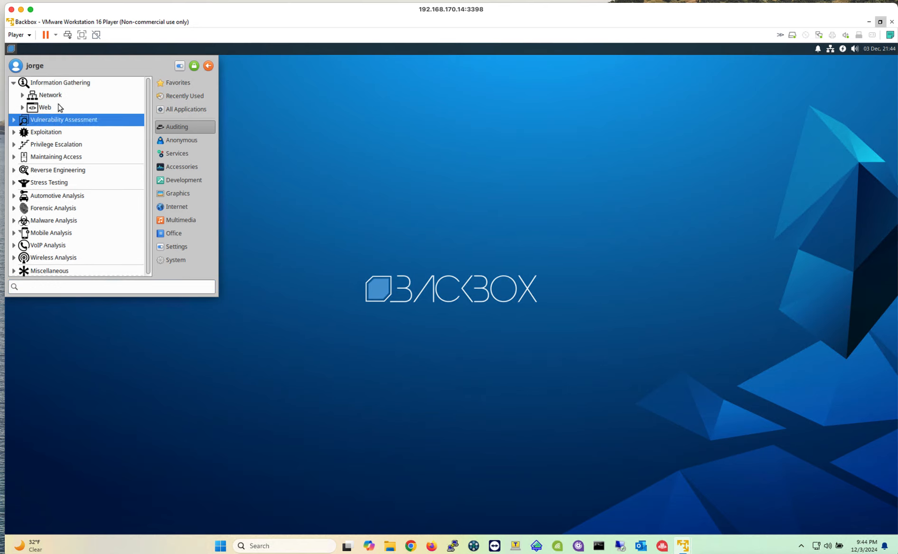
{"action": "left_click", "coordinate": [34, 95]}
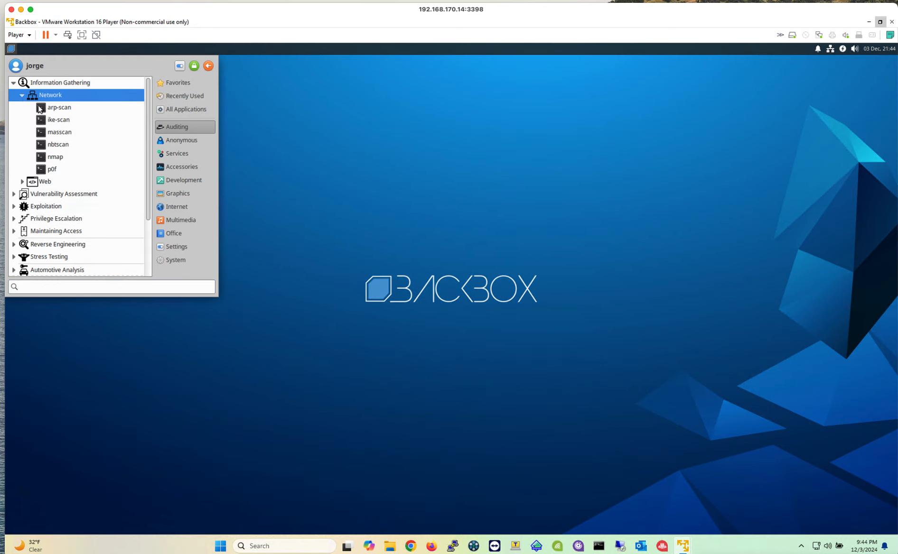
{"action": "left_click", "coordinate": [22, 181]}
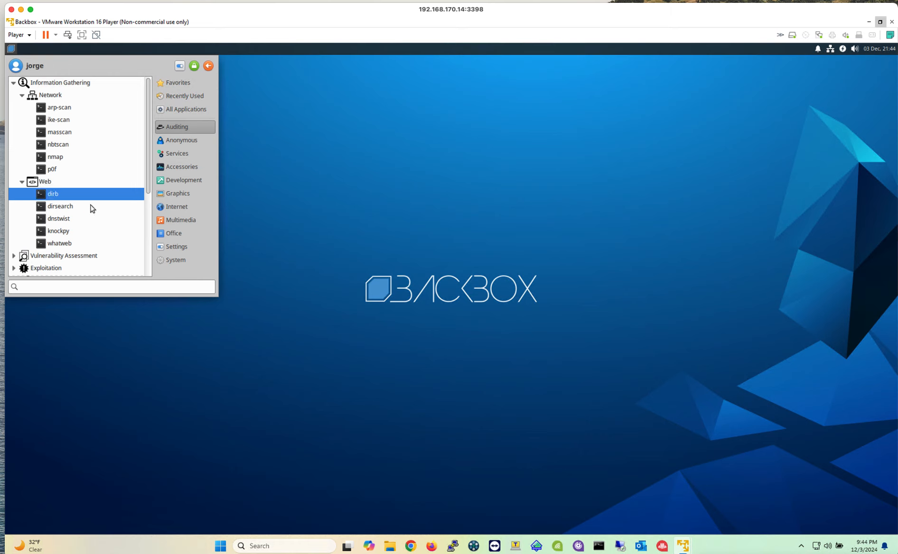
Step: Show the Web Application tools of the Vulnerability Assessment group
{"action": "scroll", "coordinate": [112, 215], "scroll_direction": "down", "scroll_amount": 5}
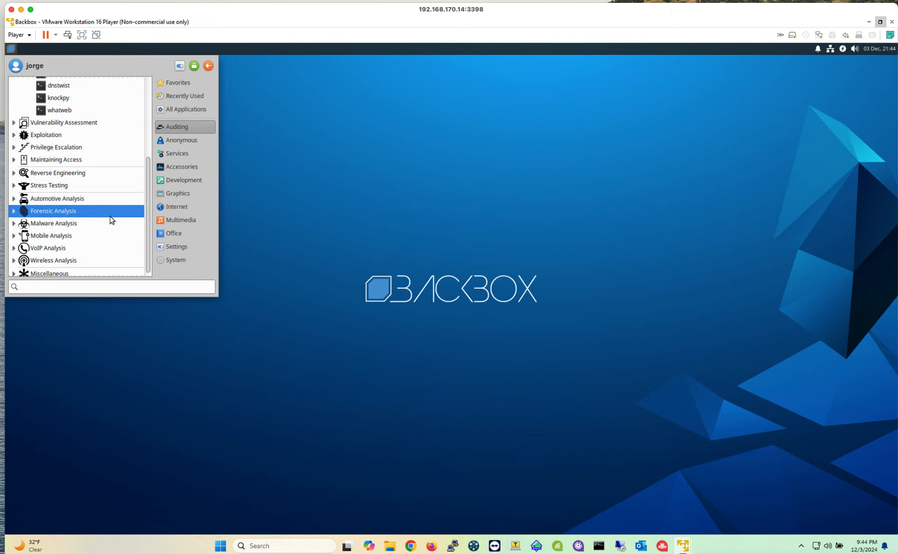
{"action": "left_click", "coordinate": [14, 123]}
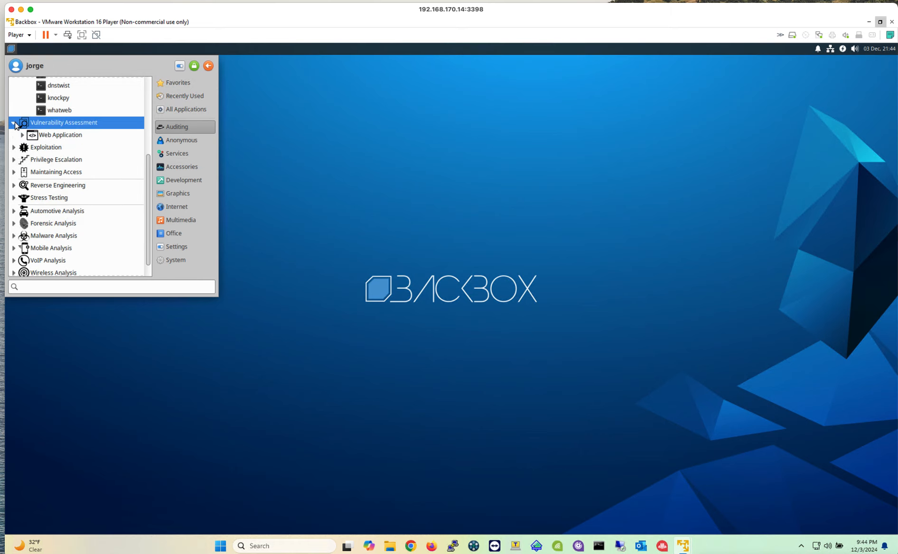
{"action": "left_click", "coordinate": [22, 135]}
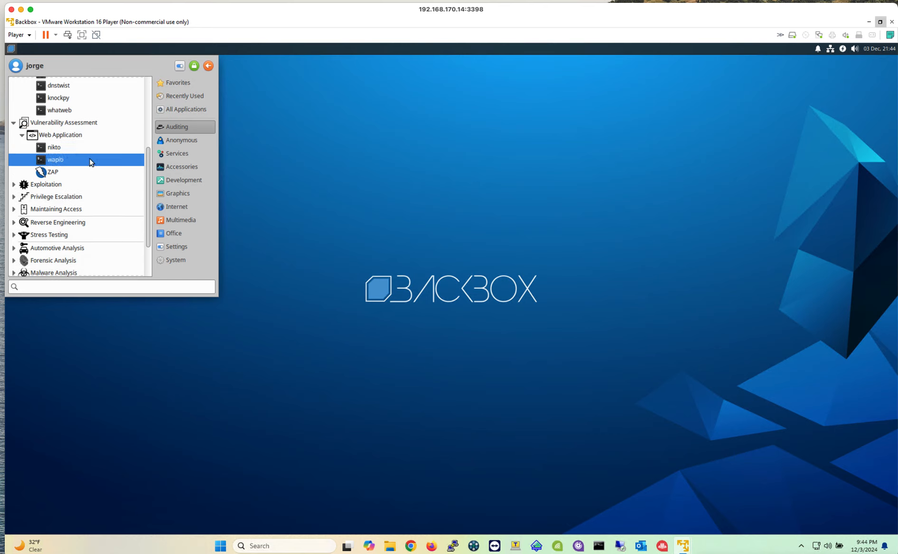